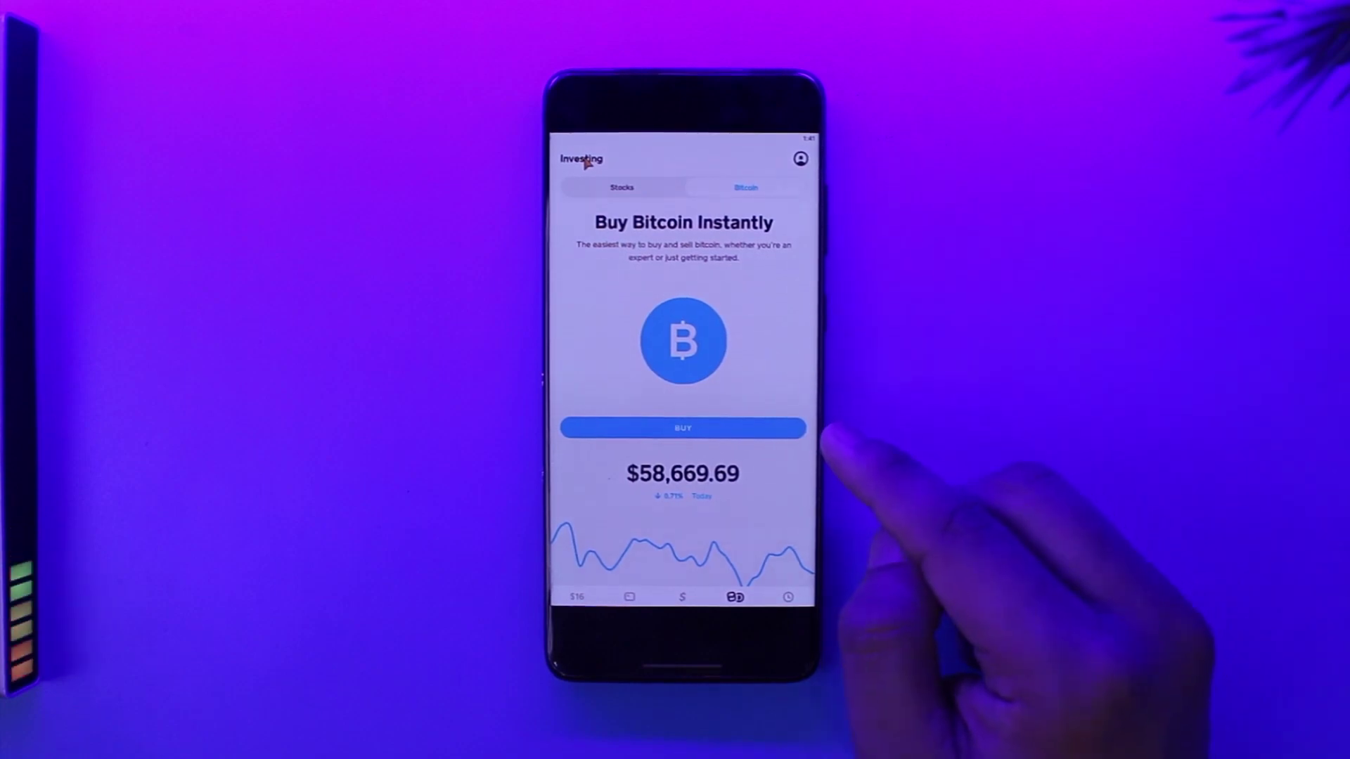
- Bring up the Buy Bitcoin sheet listing preset $10–$100 amounts
click(696, 428)
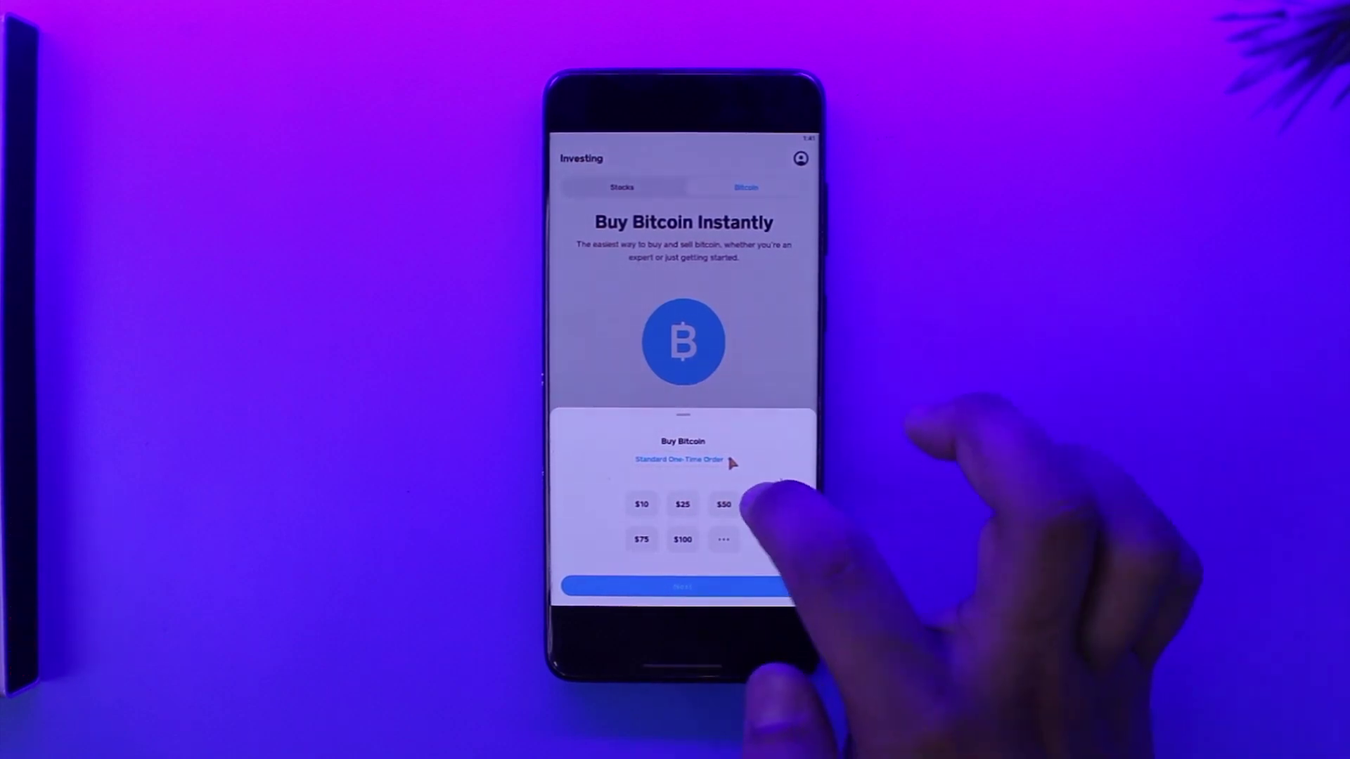
- Show the frequency chooser with one-time, daily, weekly and every-2-weeks options
click(697, 460)
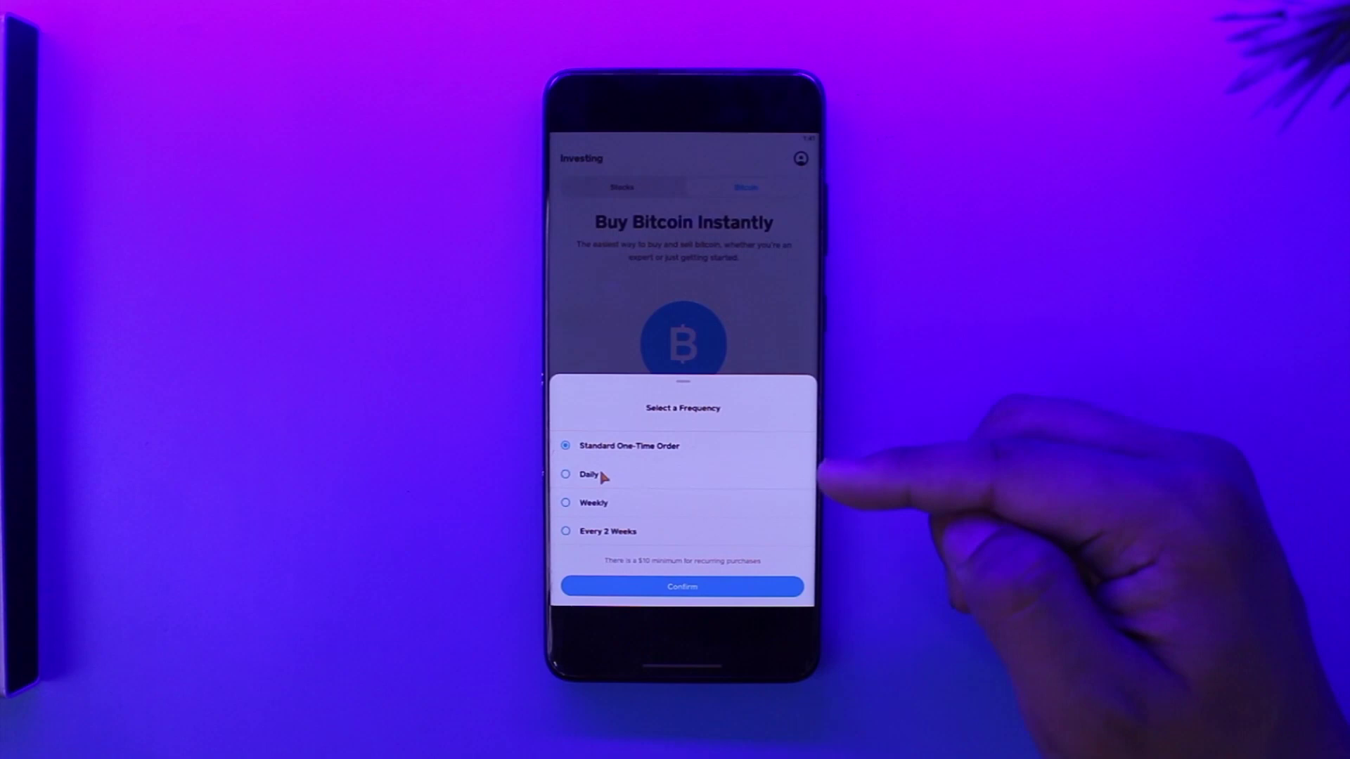